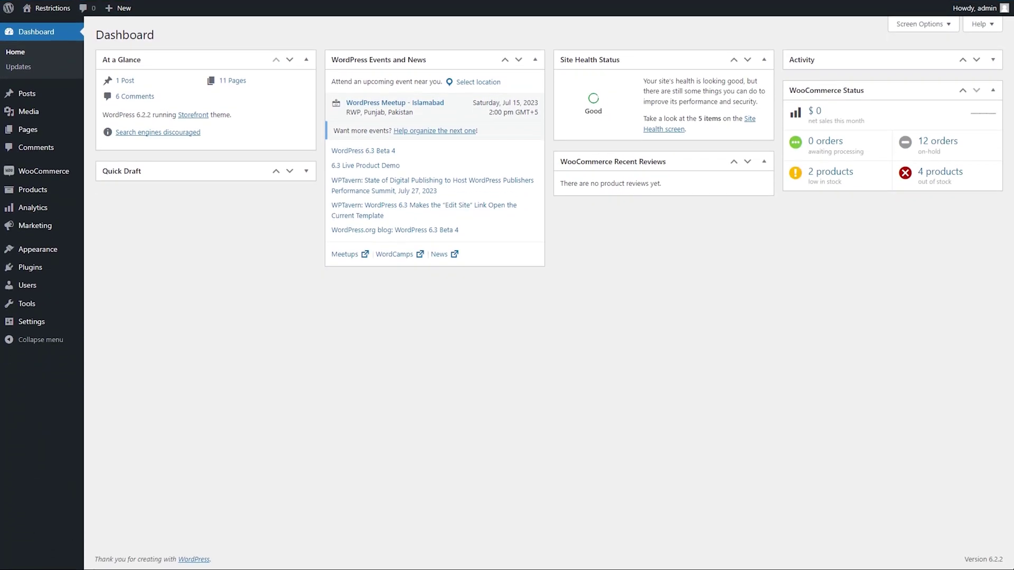
- Create a new country restriction rule titled 'Restrict add to cart' and add every country to it
mouse_move(55, 174)
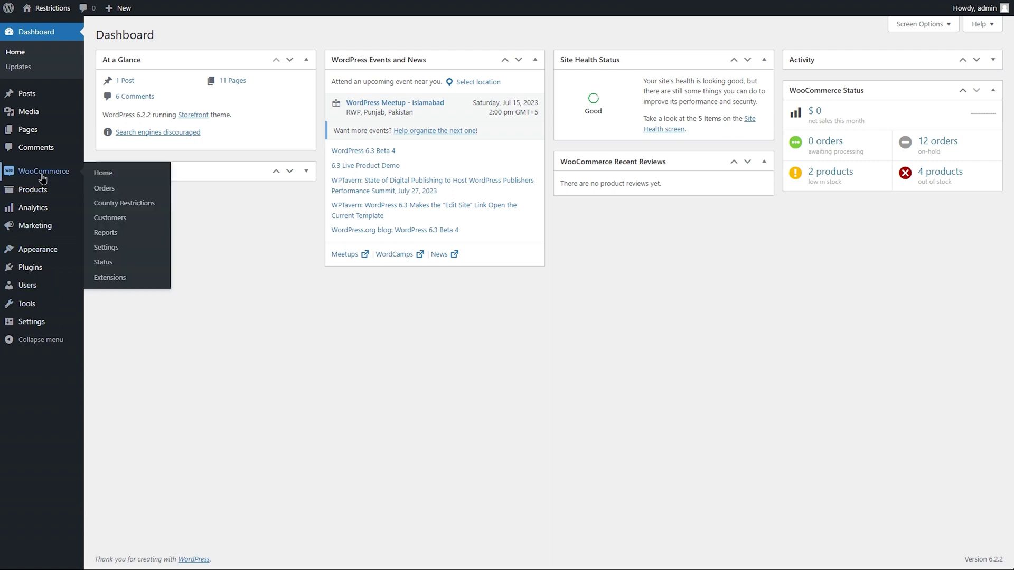
left_click(106, 203)
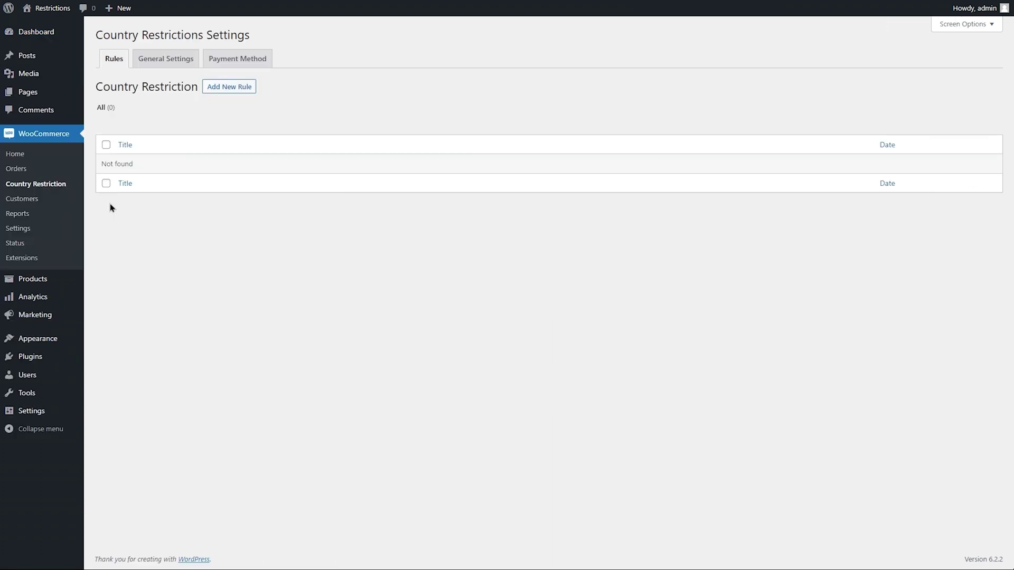
left_click(216, 88)
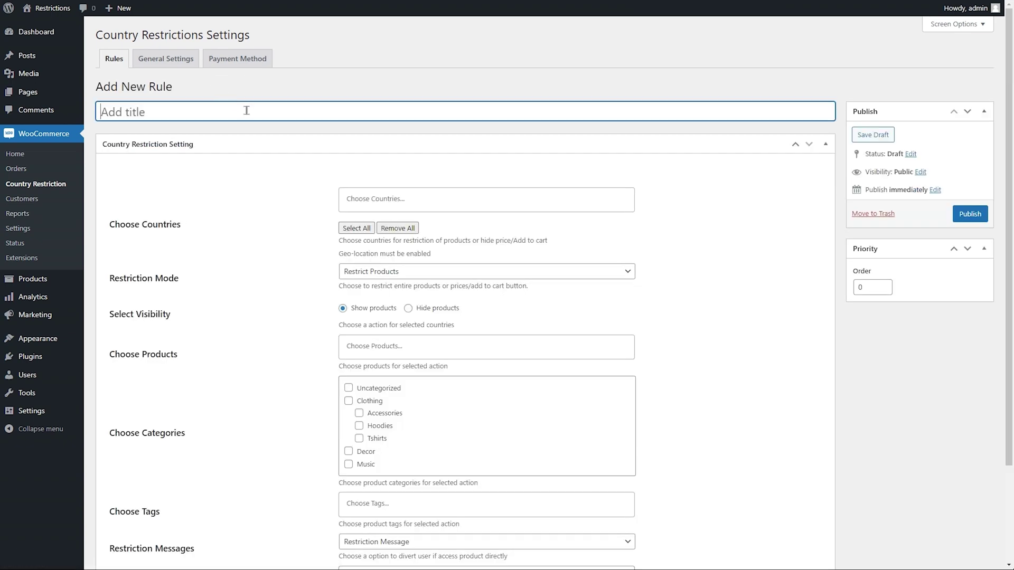
type("Restrict add to cart")
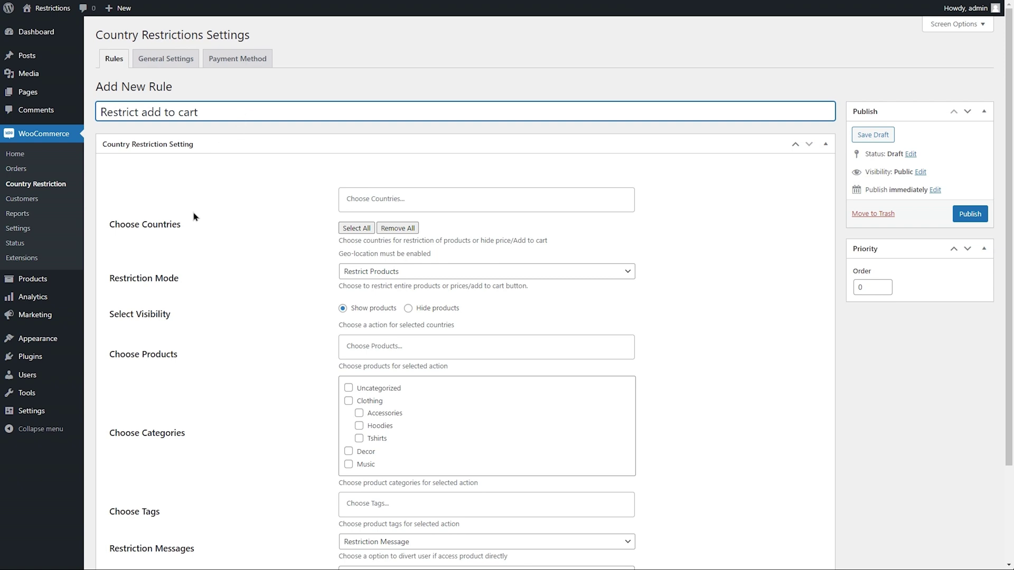
left_click(185, 234)
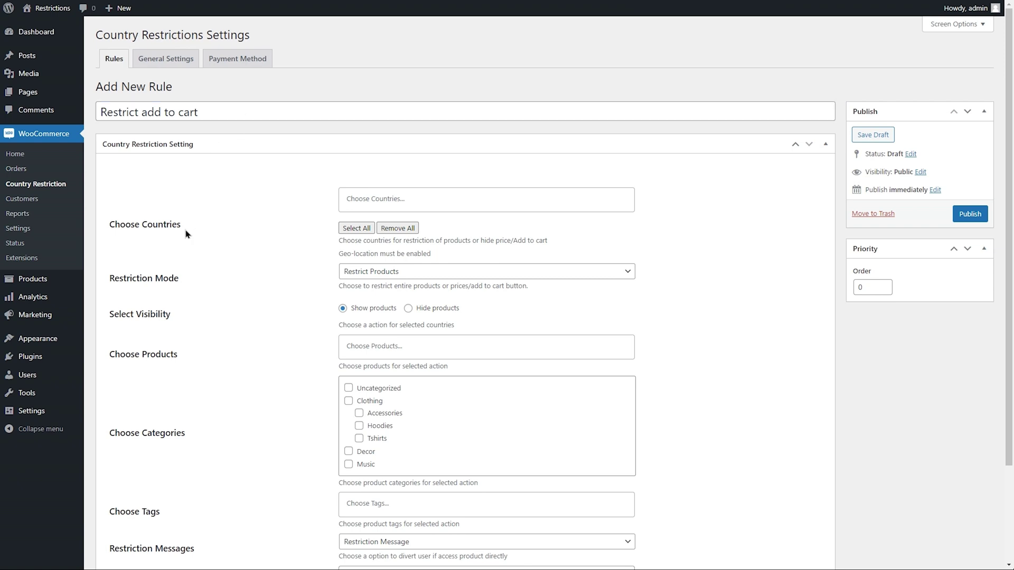
left_click(359, 229)
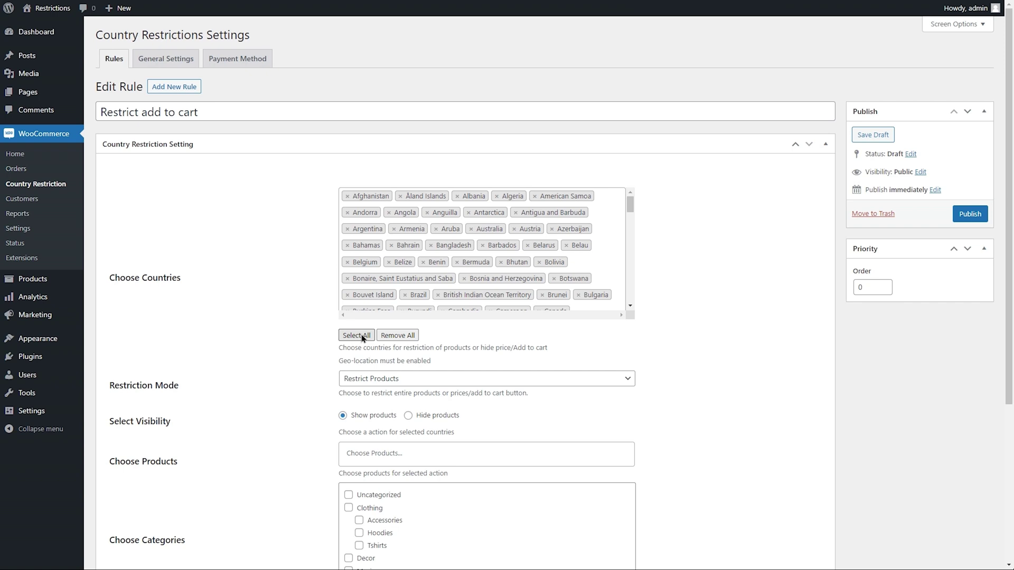
- Remove all countries from the rule and add only United States (US)
left_click(398, 336)
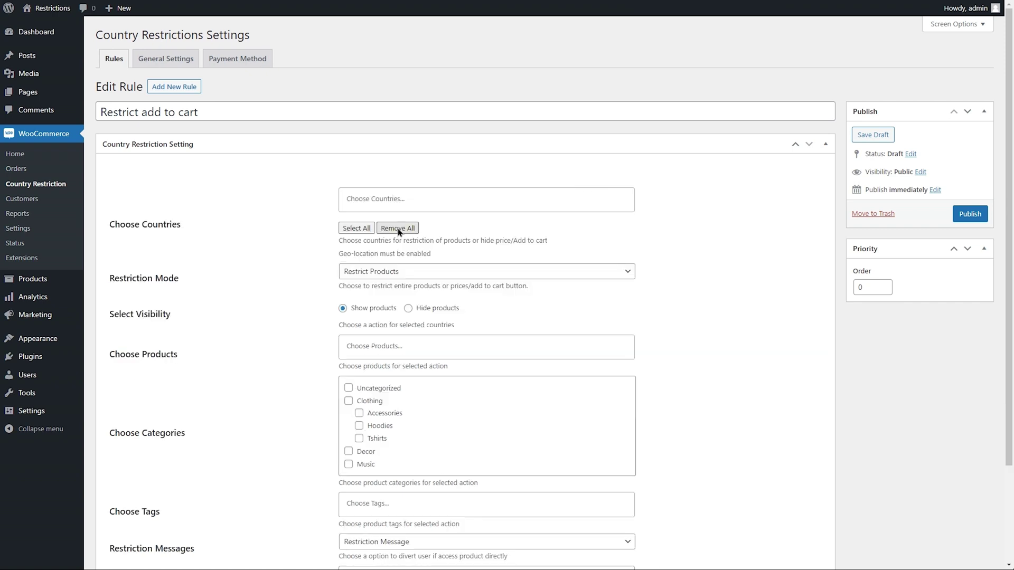
left_click(394, 199)
type("unite")
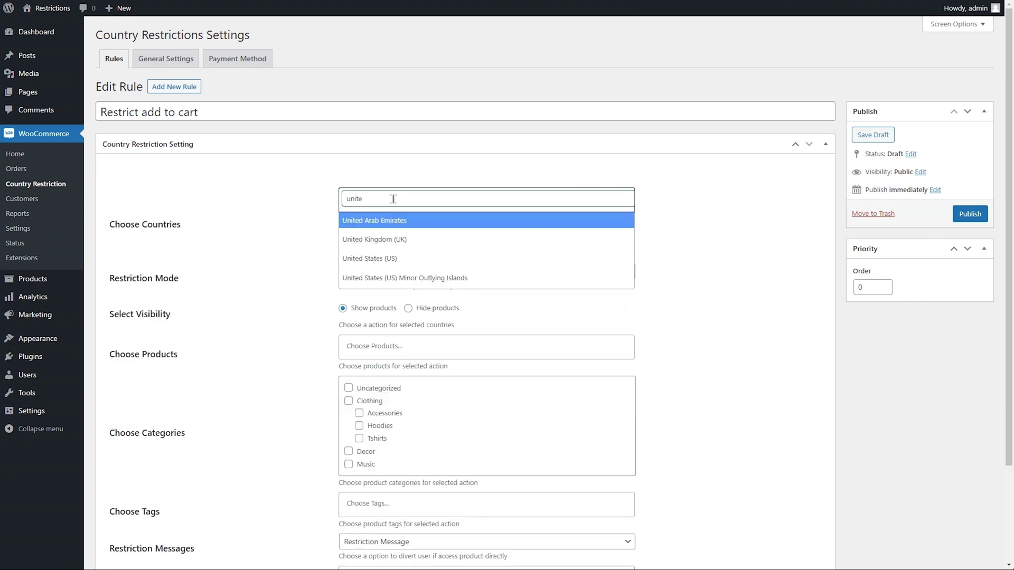
left_click(407, 258)
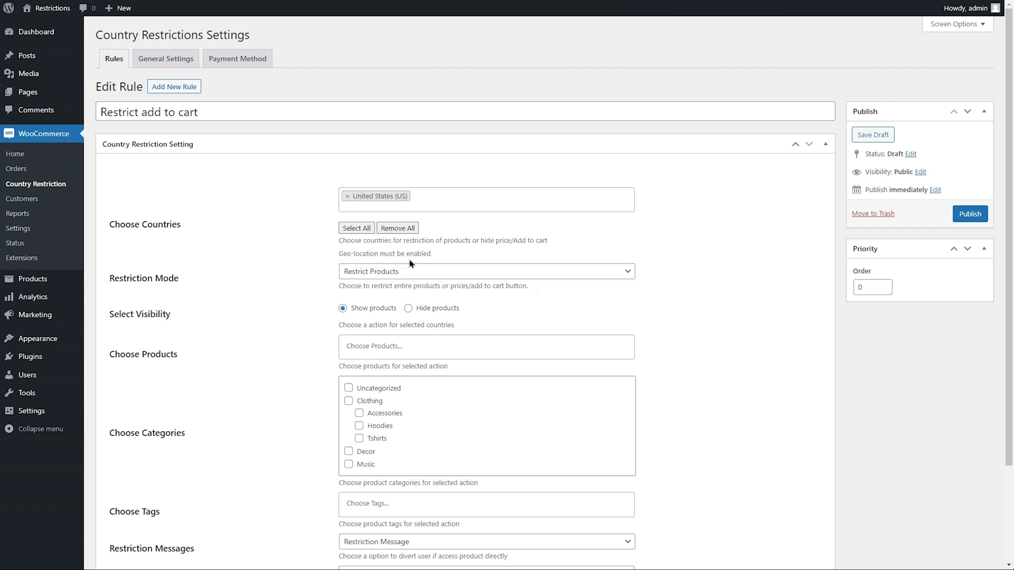
left_click(406, 275)
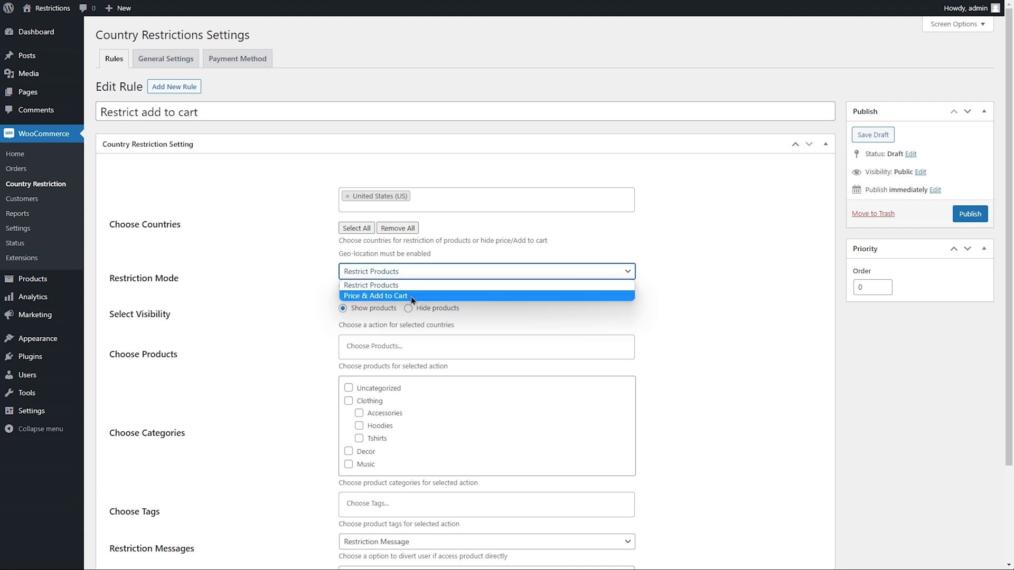
left_click(410, 272)
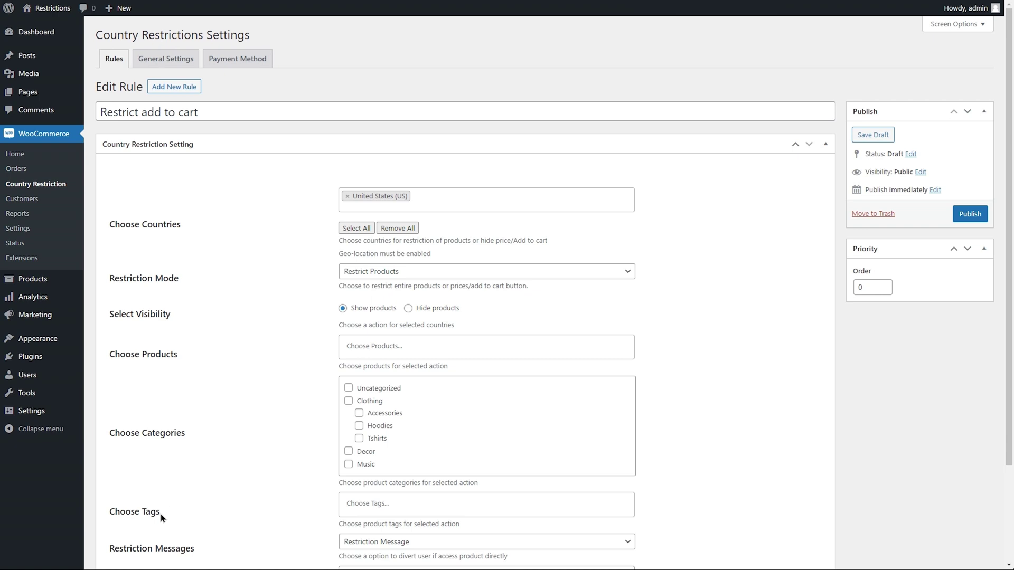
left_click(448, 277)
- Use Price & Add to Cart mode for Beanie, keeping the price visible but hiding Add to Cart
left_click(442, 295)
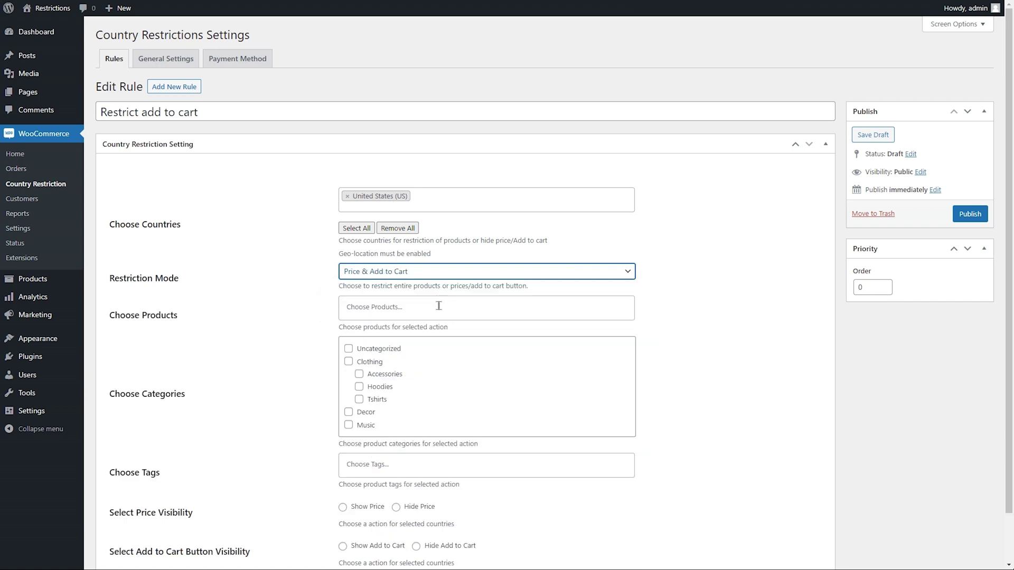
left_click(438, 306)
left_click(425, 330)
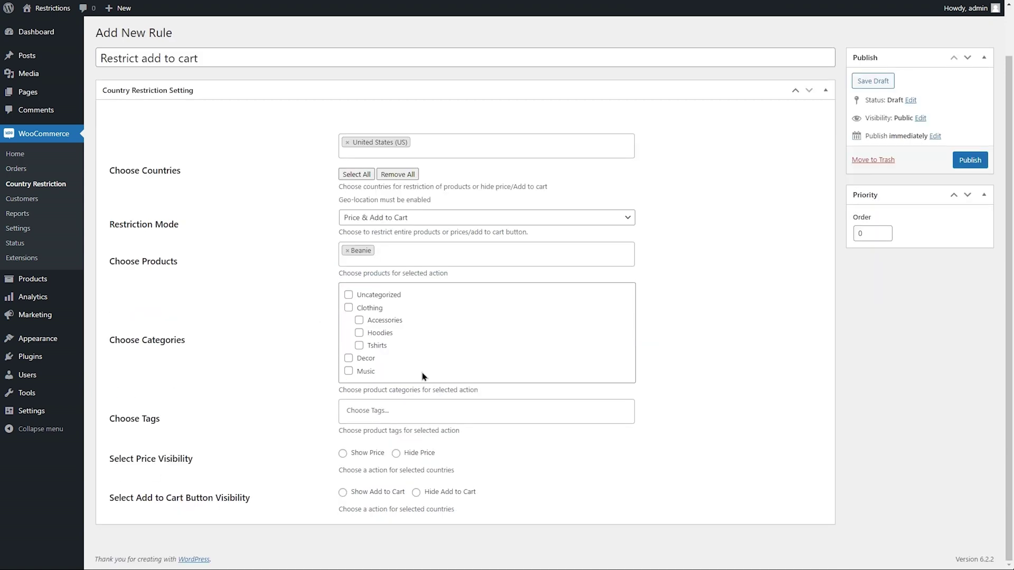
left_click(396, 454)
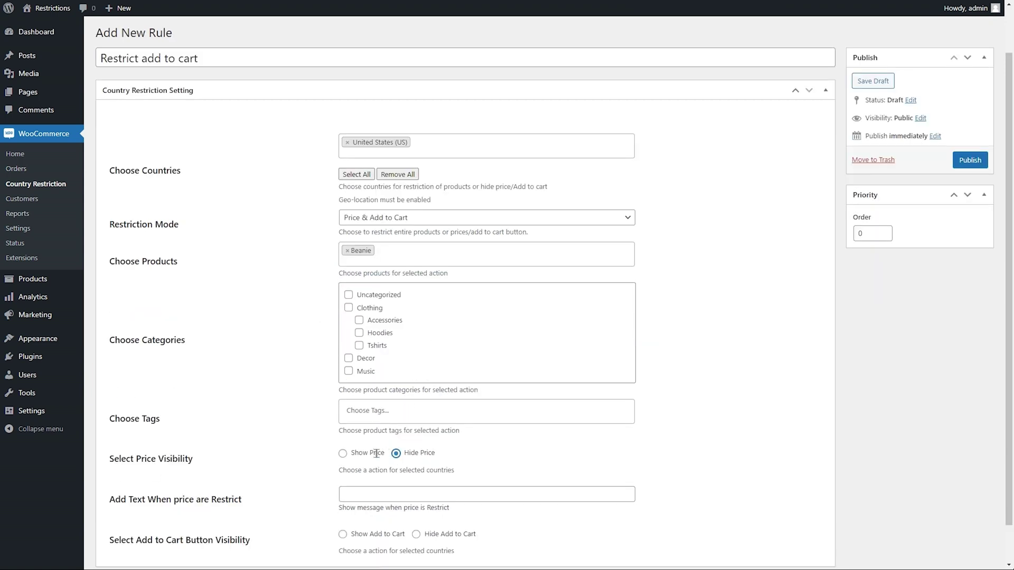
left_click(343, 454)
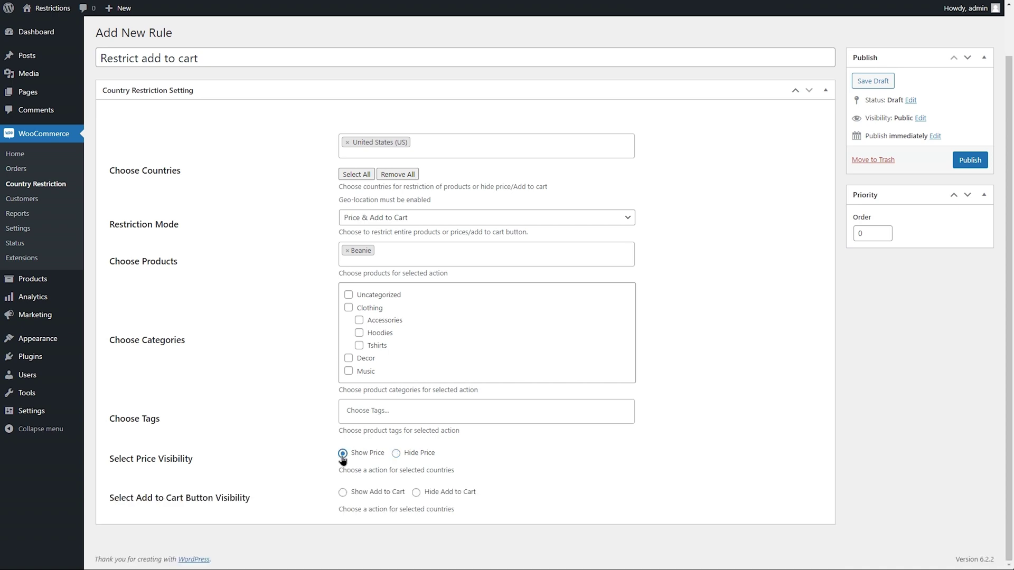
left_click(416, 492)
- Replace Add to Cart with the message 'Not available in US', set priority 1, and publish
left_click(426, 446)
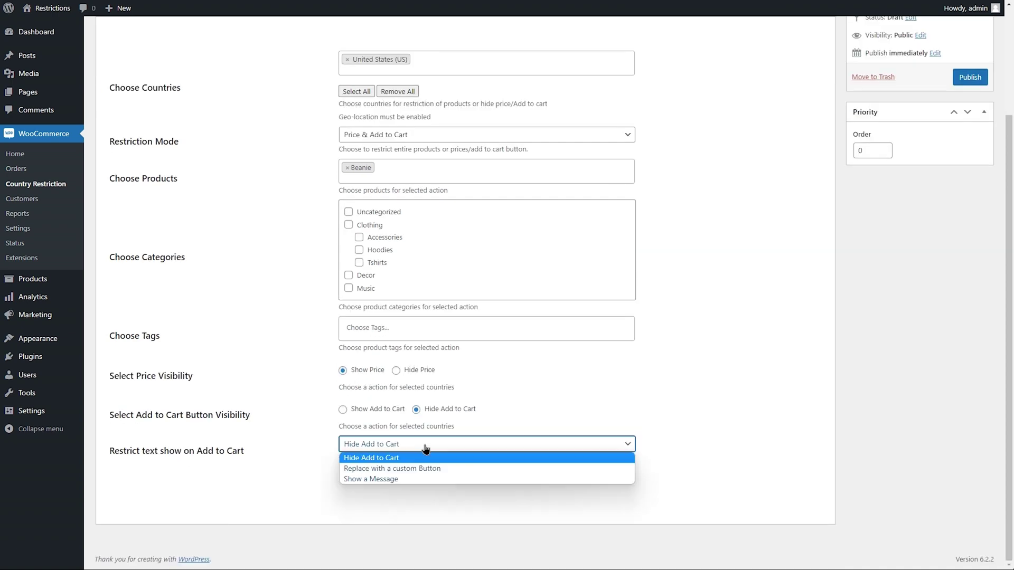
left_click(425, 478)
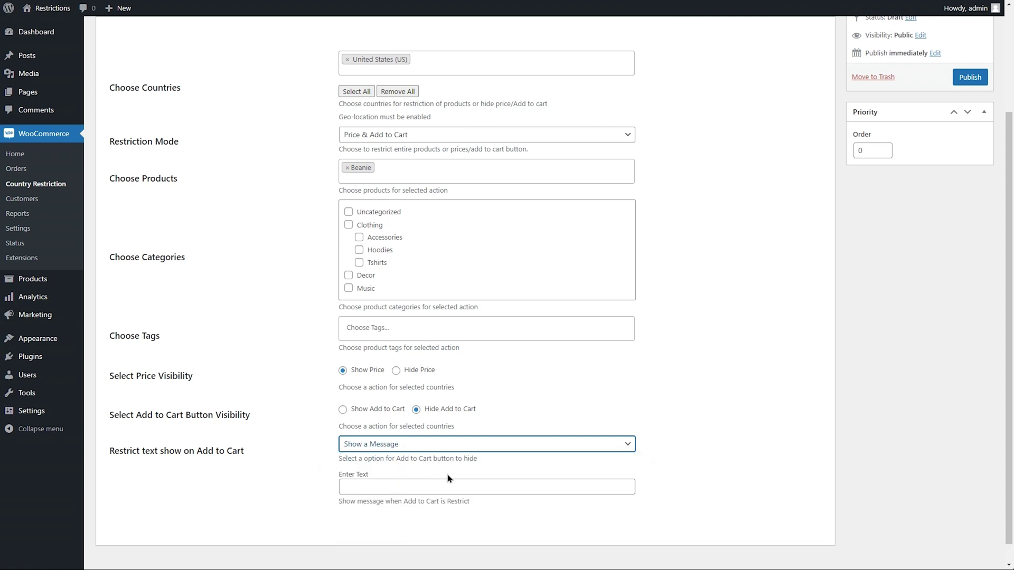
left_click(500, 486)
type("Not available in US")
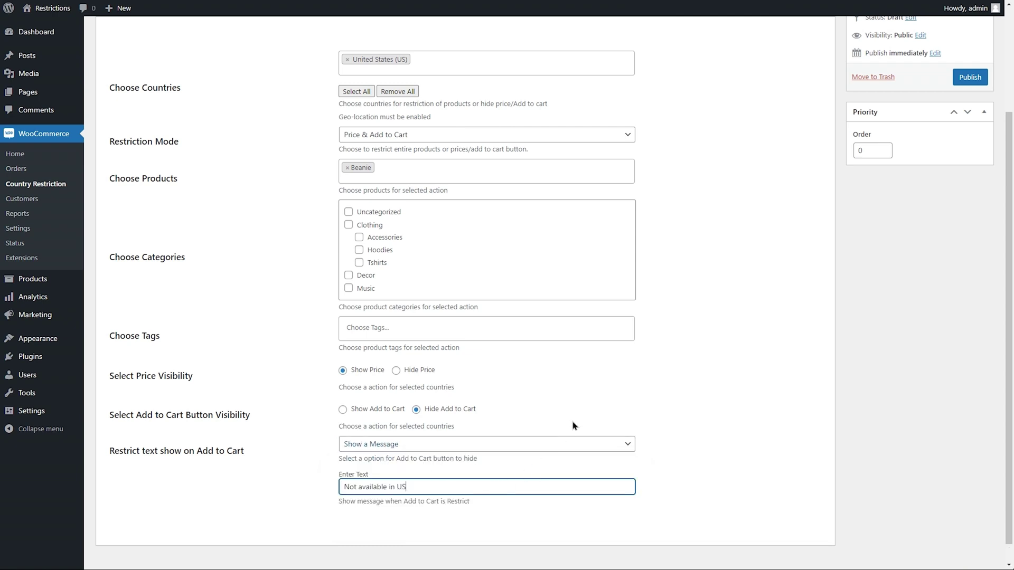
double_click(866, 149)
type("1")
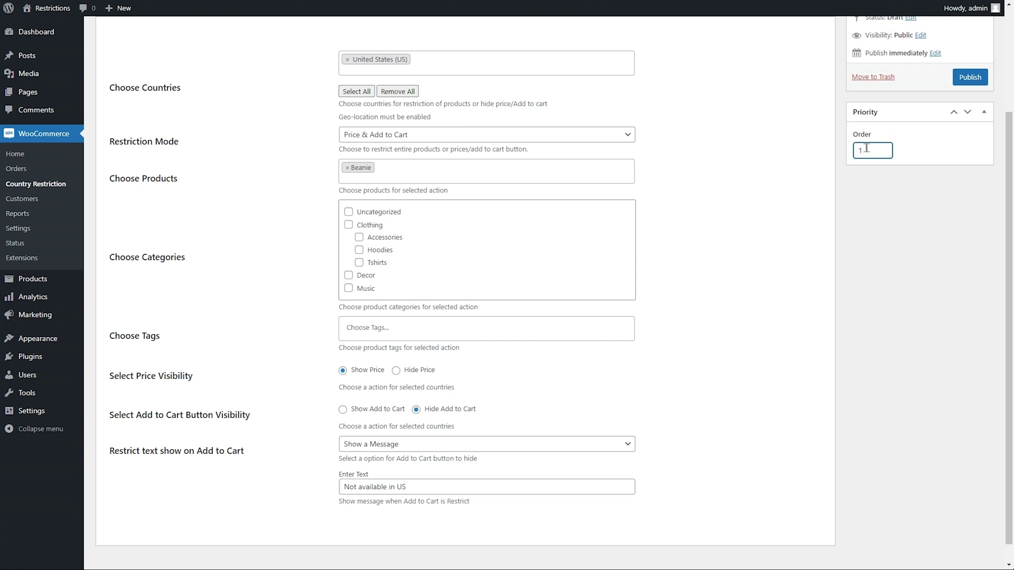
left_click(964, 78)
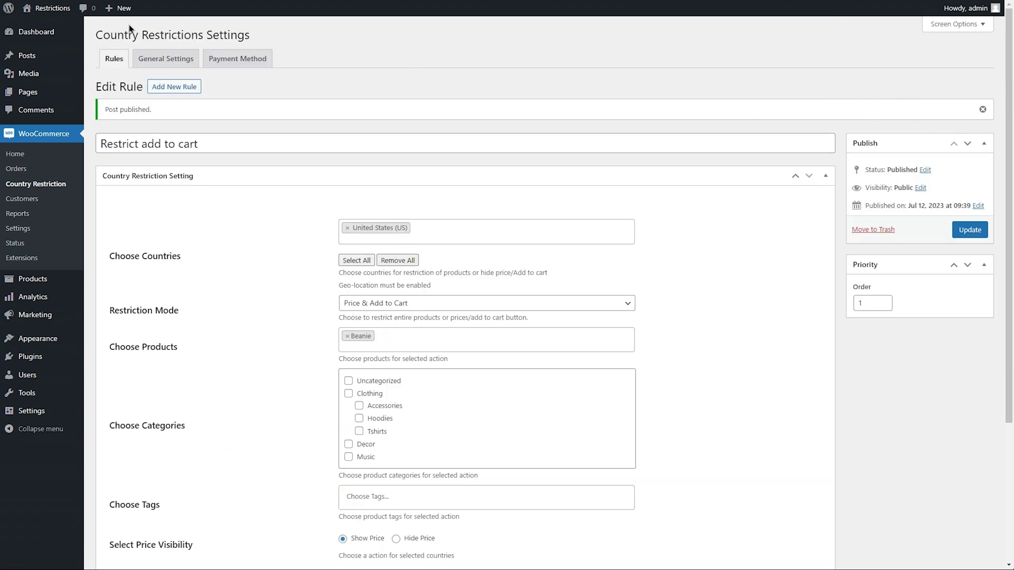
- Visit the storefront to check the shop after publishing the Beanie rule
mouse_move(56, 11)
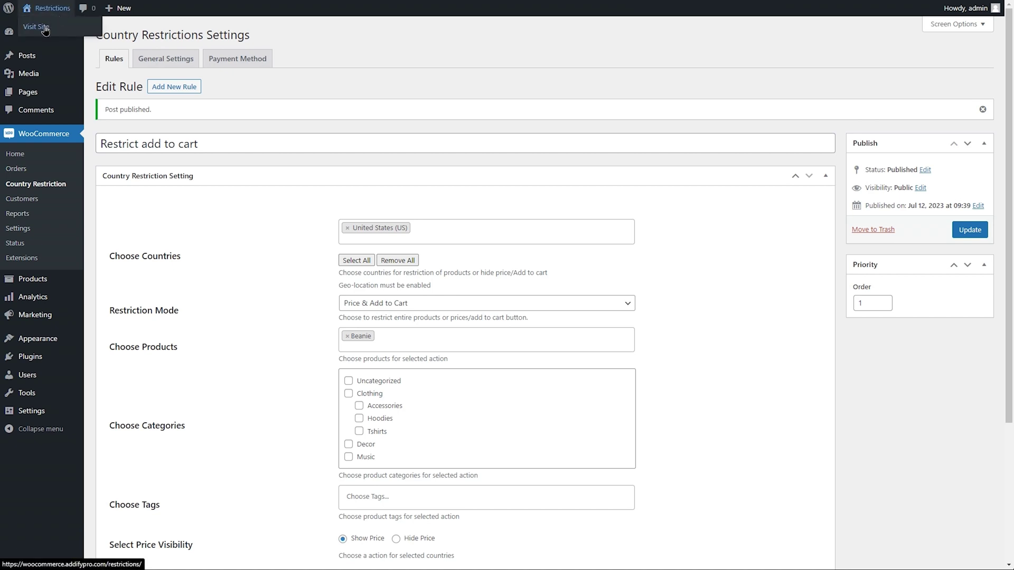
left_click(46, 30)
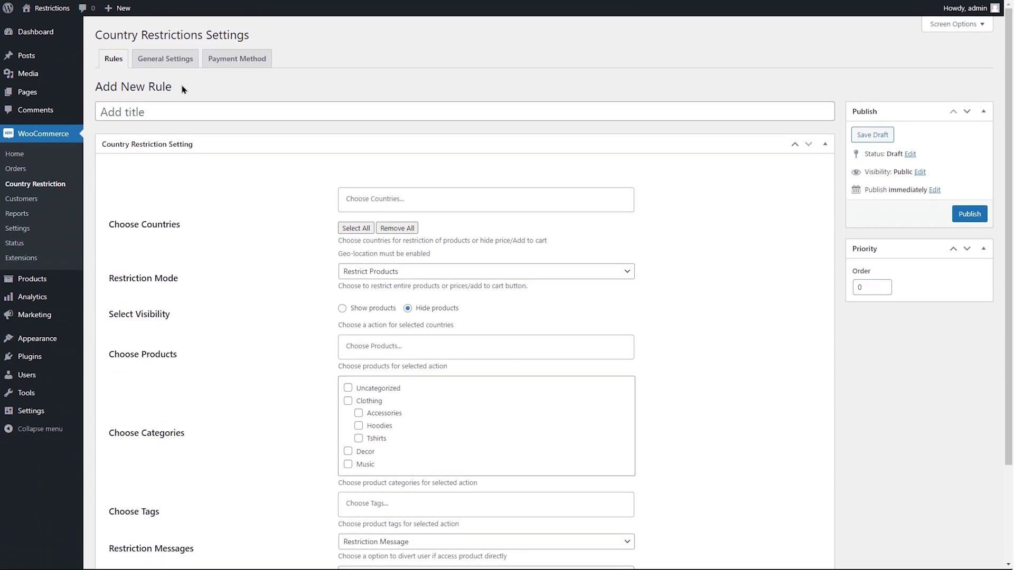
- Title the new rule 'Restrict product' and target United States (US)
left_click(240, 111)
type("Restrict product")
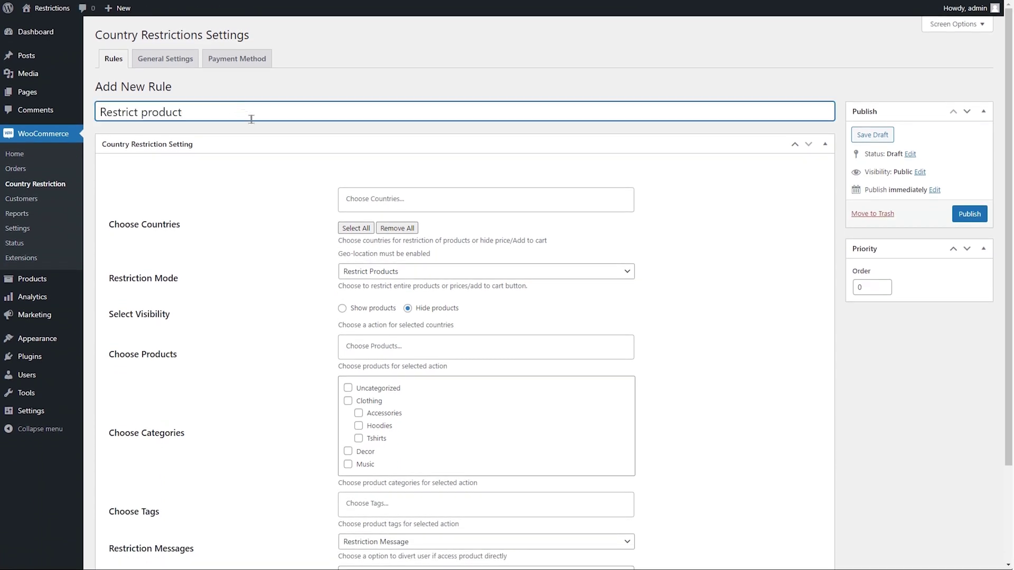
left_click(418, 199)
type("united")
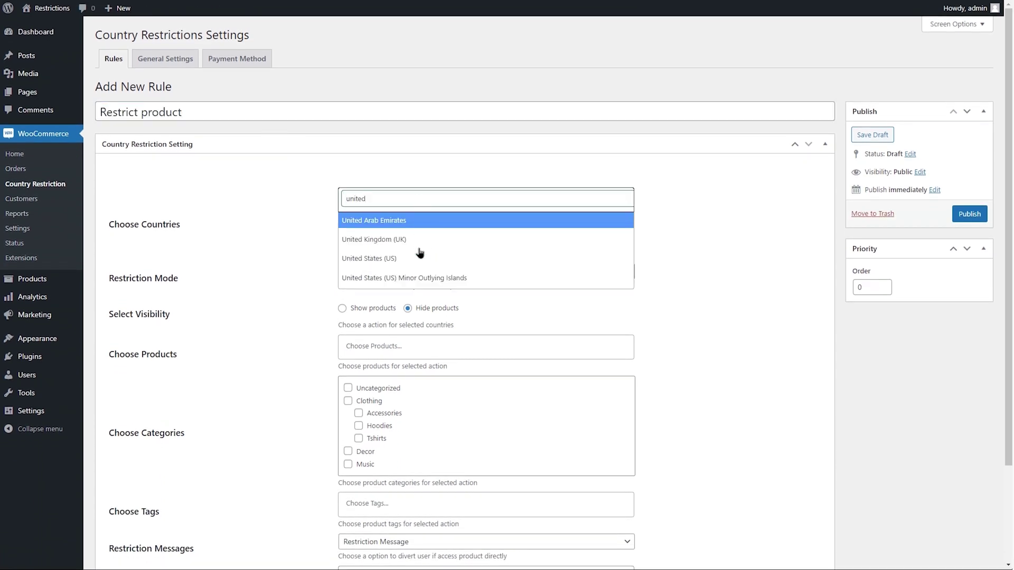
left_click(420, 258)
- Keep Restrict Products mode and select the Polo product to hide
left_click(419, 272)
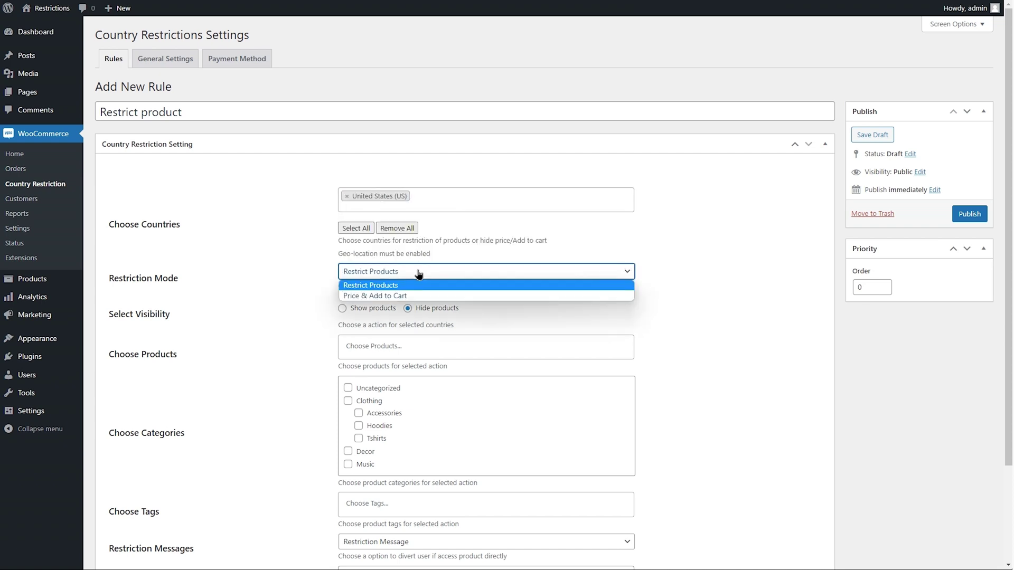
left_click(419, 273)
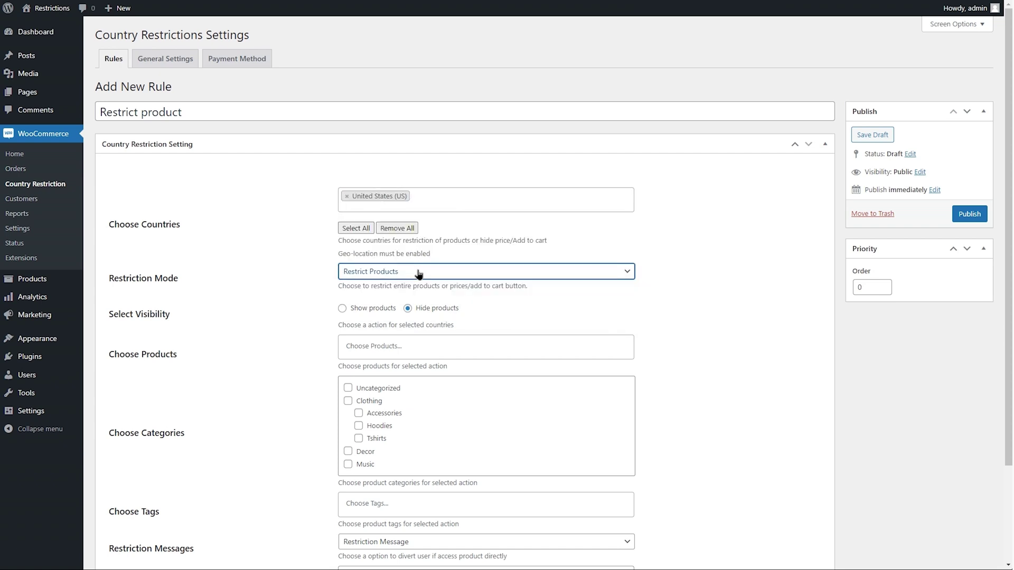
left_click(410, 345)
type("polo")
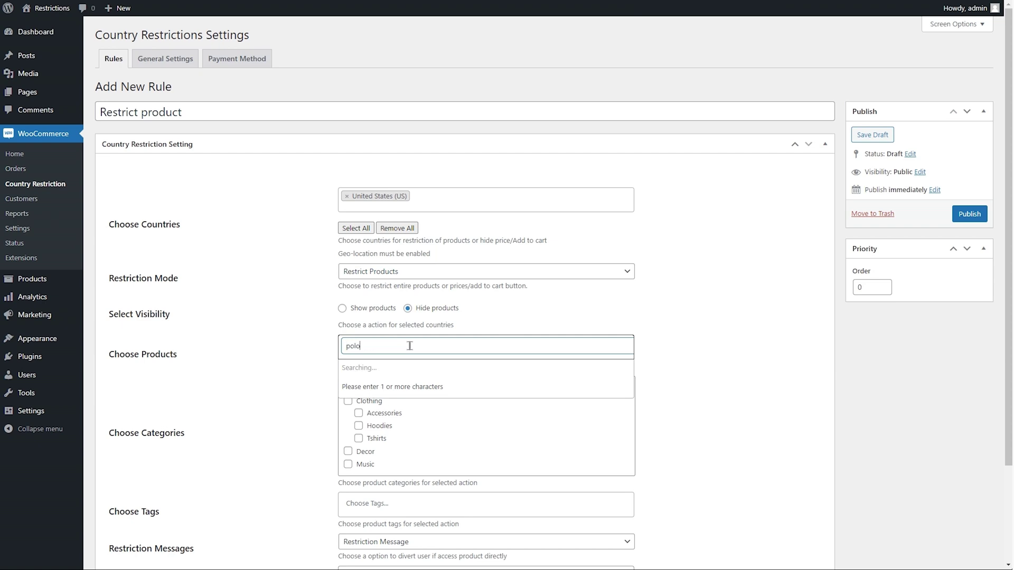
left_click(415, 372)
scroll(420, 375, "down", 3)
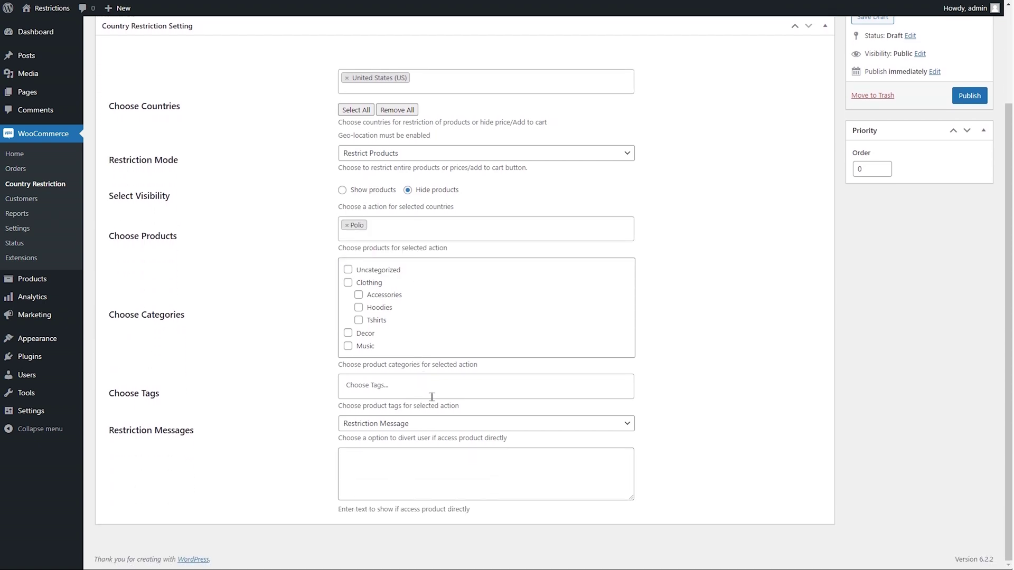
left_click(447, 423)
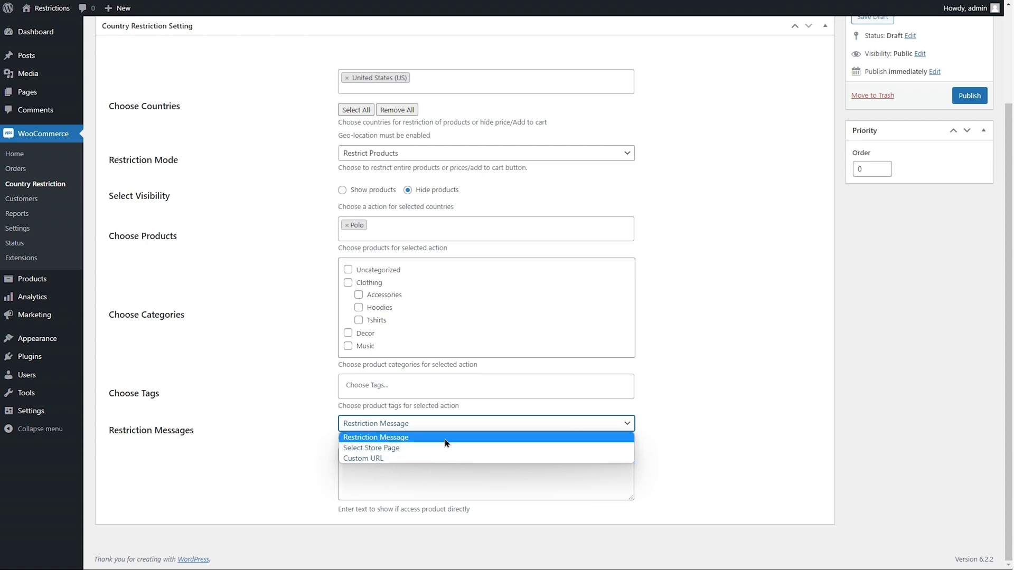
- Show the message 'This product is not available in your country', set priority 1, and publish
left_click(445, 437)
left_click(493, 463)
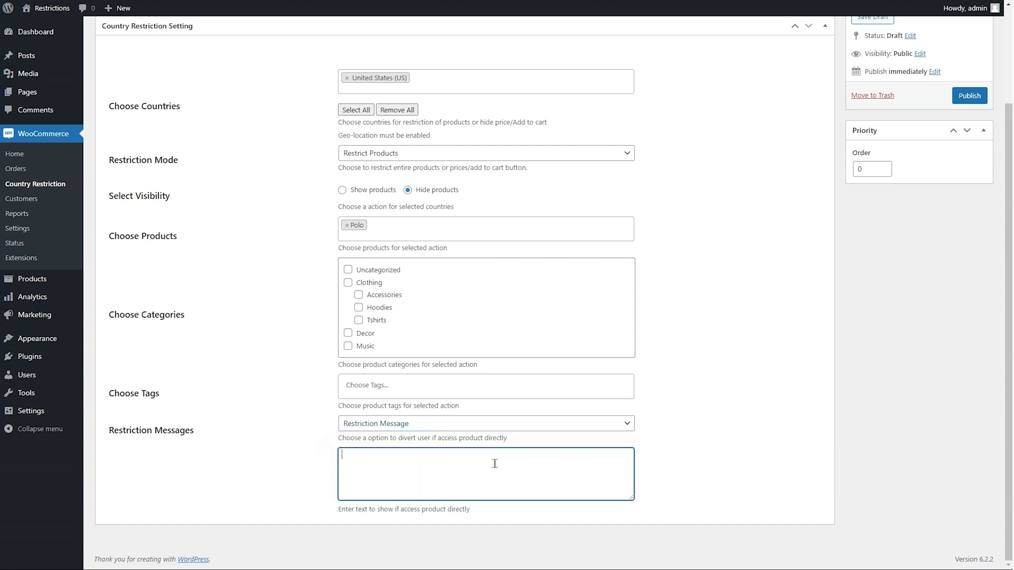
type("This product is not available in your country")
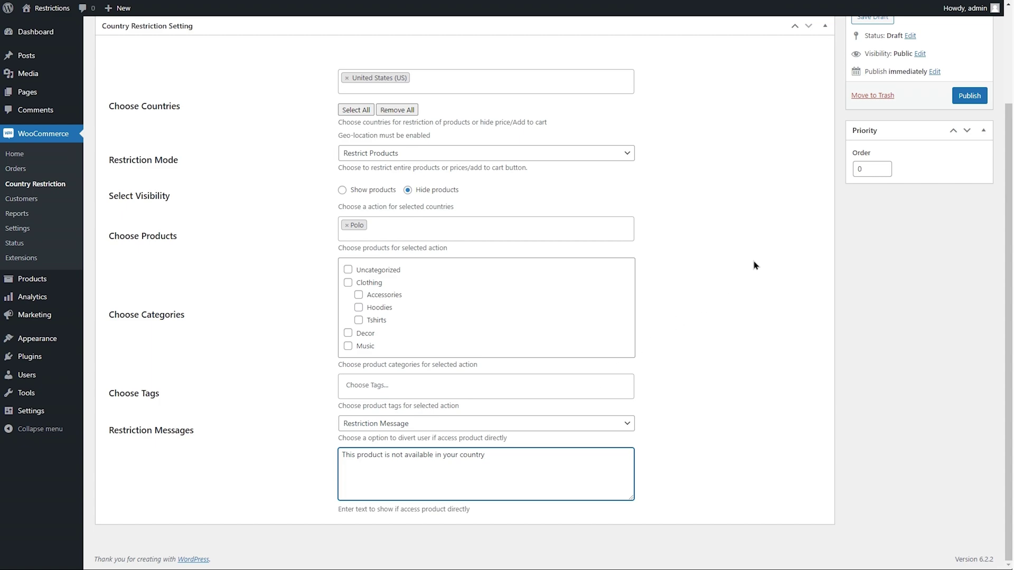
double_click(870, 168)
type("1")
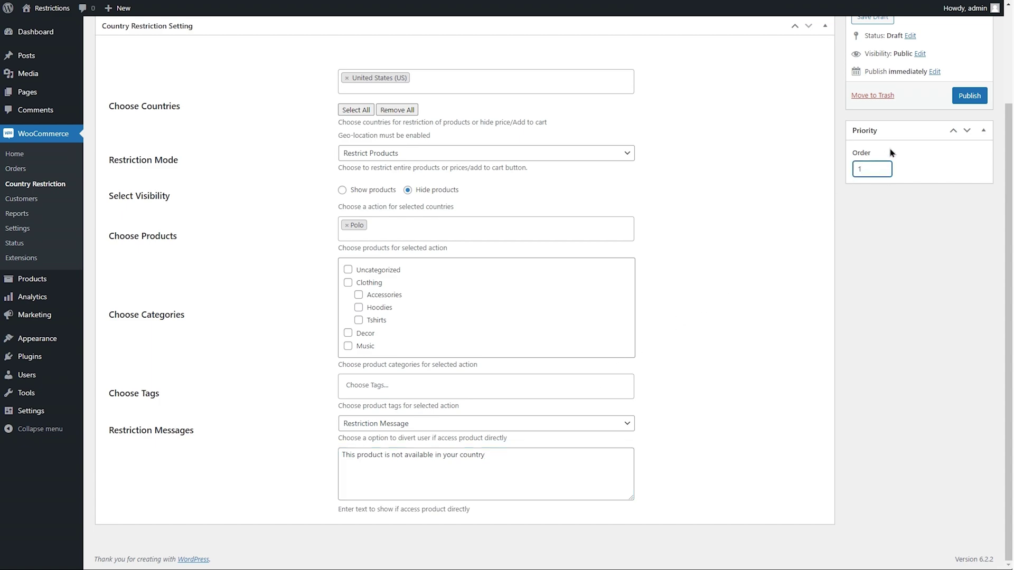
left_click(963, 99)
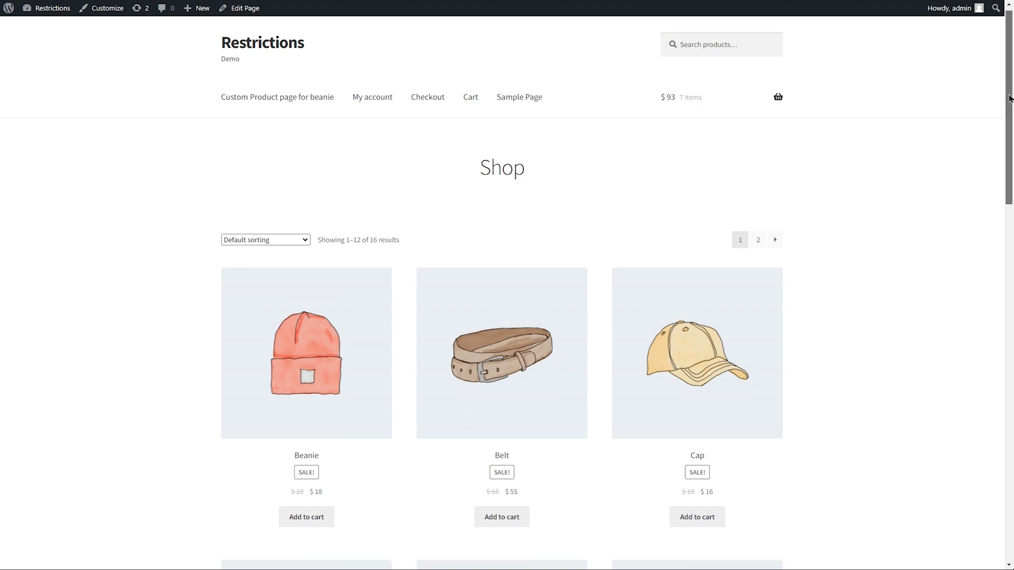
- Scroll through the shop listing, then go to the Country Restrictions General Settings
left_click_drag(1009, 98, 1008, 423)
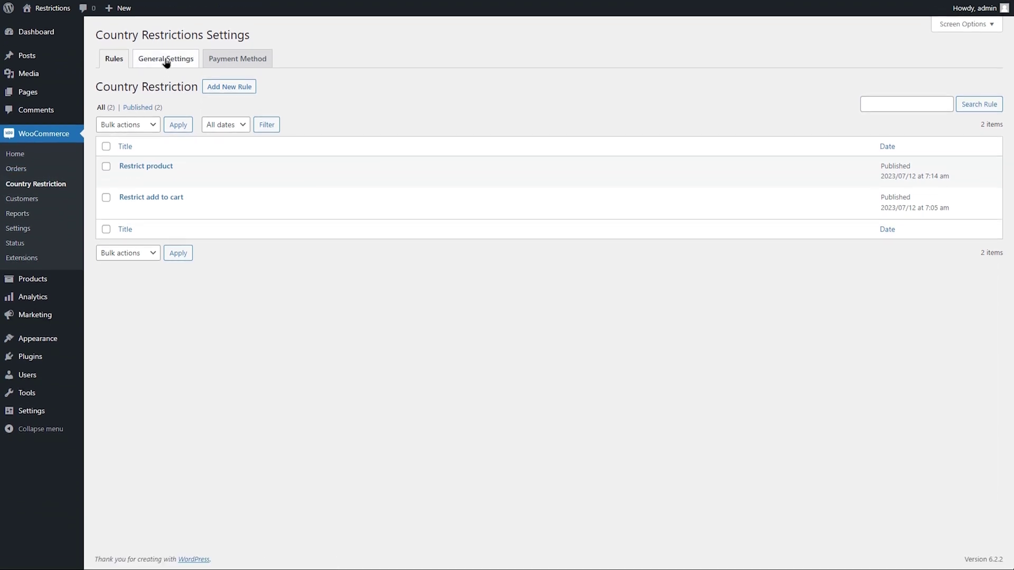
left_click(166, 63)
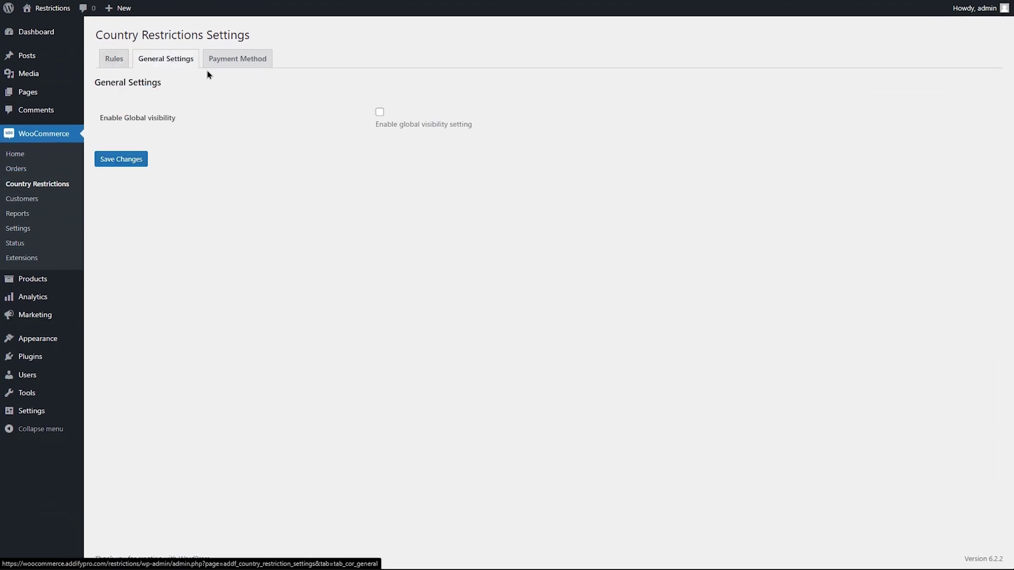
- Enable global visibility in the Country Restrictions general settings
left_click(380, 113)
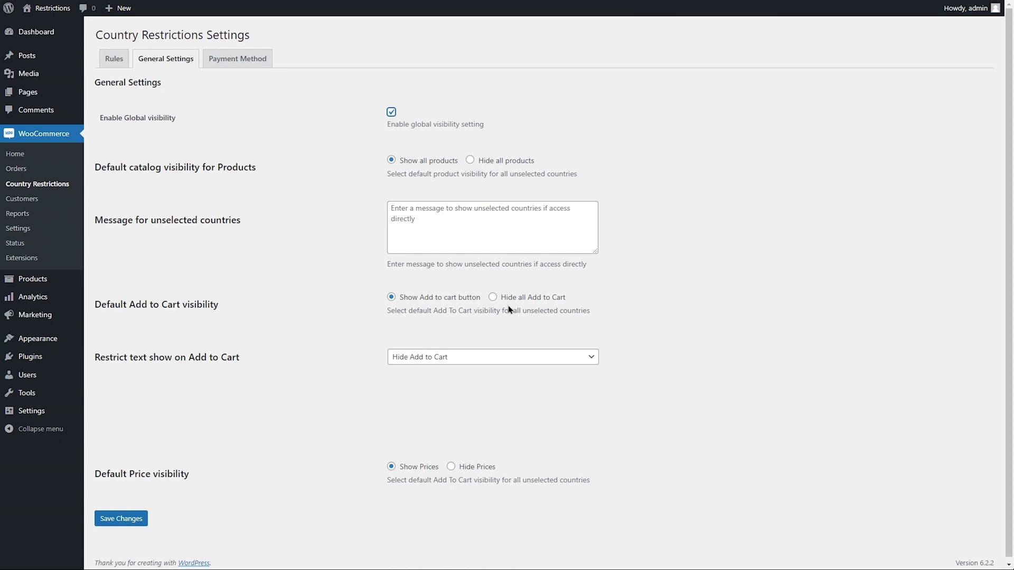
- Switch to the Payment Method country restriction settings
left_click(248, 66)
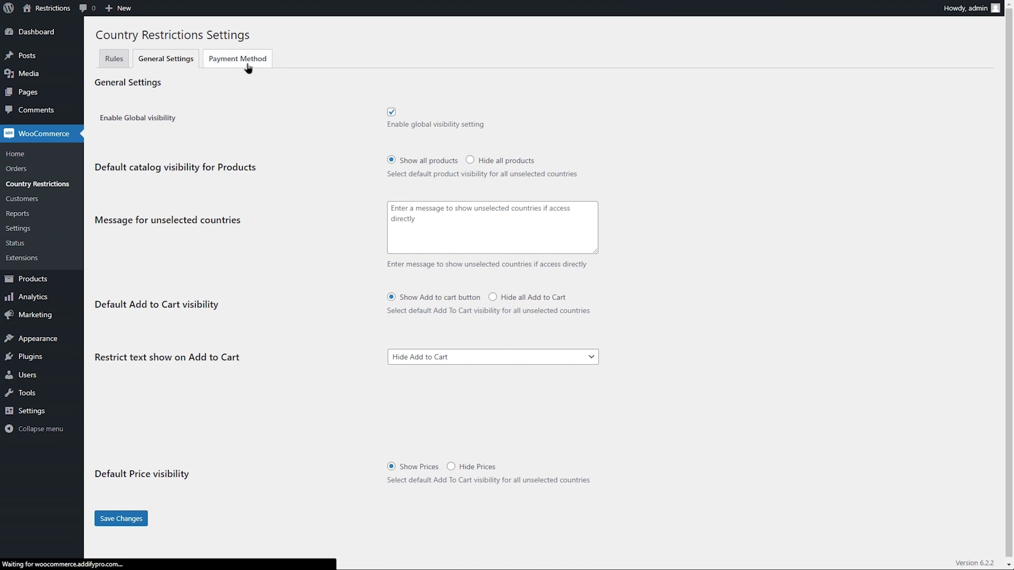